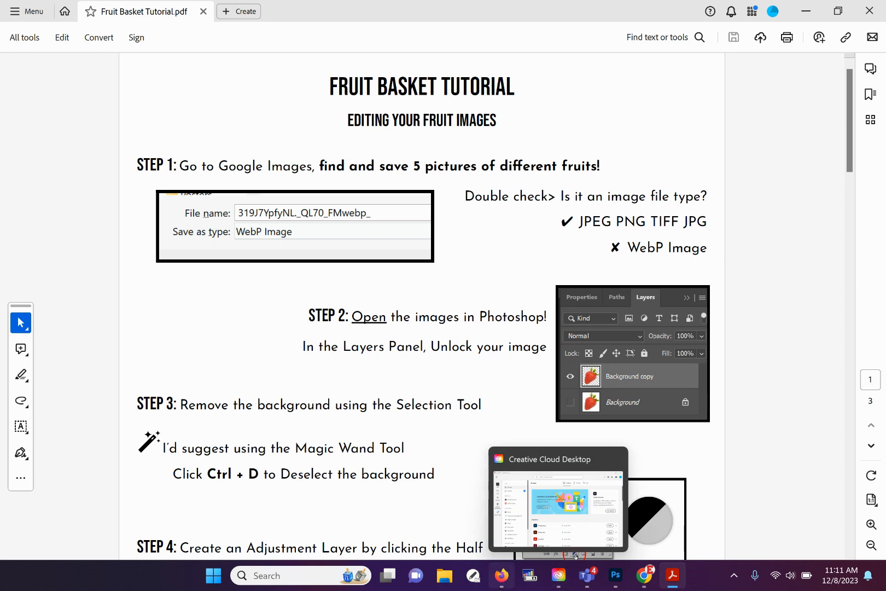
- Switch to Firefox and check the half-kiwi image's save format against the file types allowed in the Fruit Basket Tutorial PDF
{"action": "left_click", "coordinate": [501, 574]}
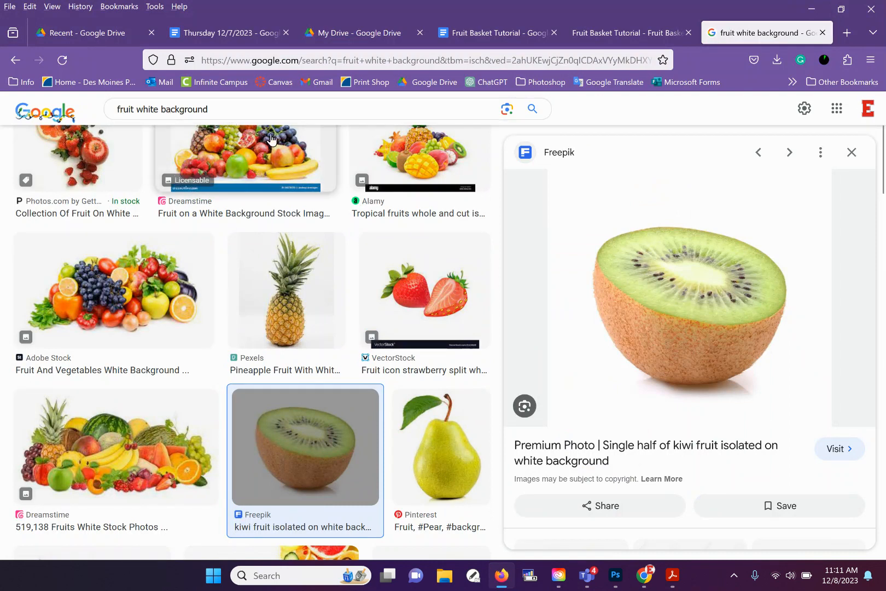
{"action": "right_click", "coordinate": [682, 298]}
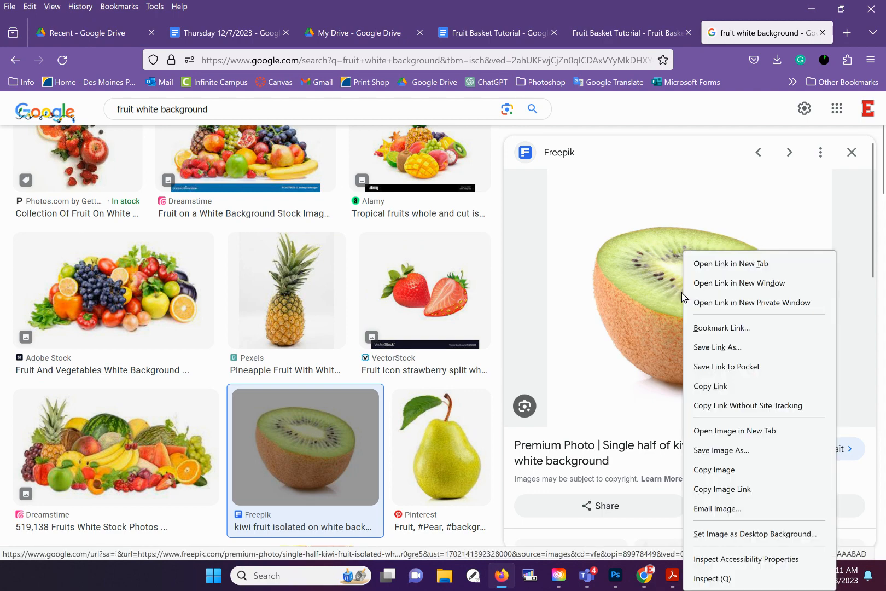
{"action": "left_click", "coordinate": [767, 450]}
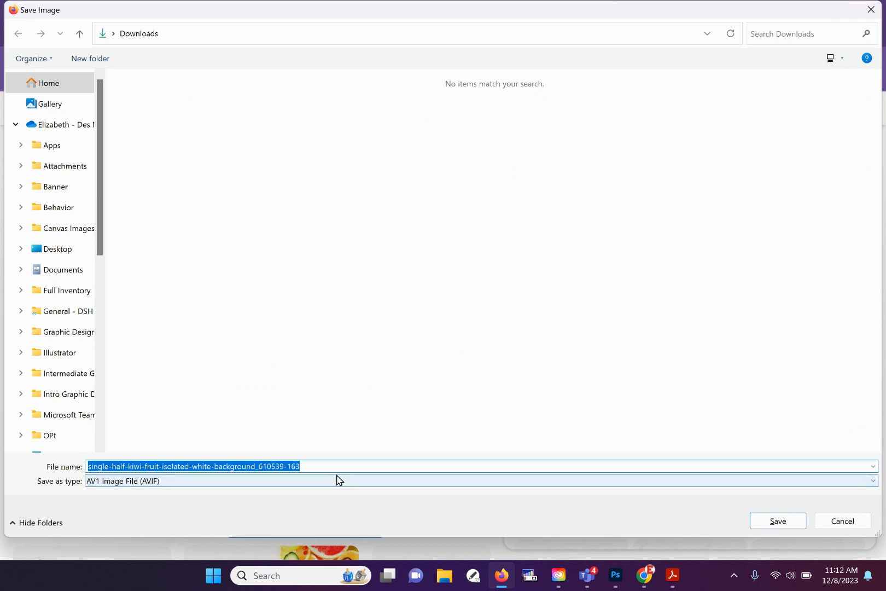
{"action": "mouse_move", "coordinate": [672, 575]}
{"action": "left_click", "coordinate": [686, 542]}
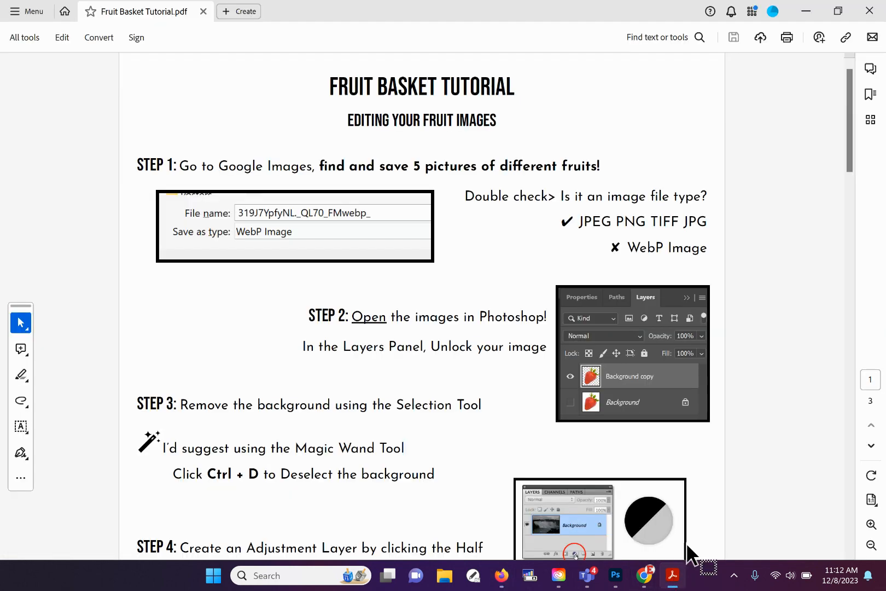
{"action": "left_click_drag", "start_coordinate": [686, 542], "coordinate": [221, 227]}
{"action": "left_click", "coordinate": [806, 12]}
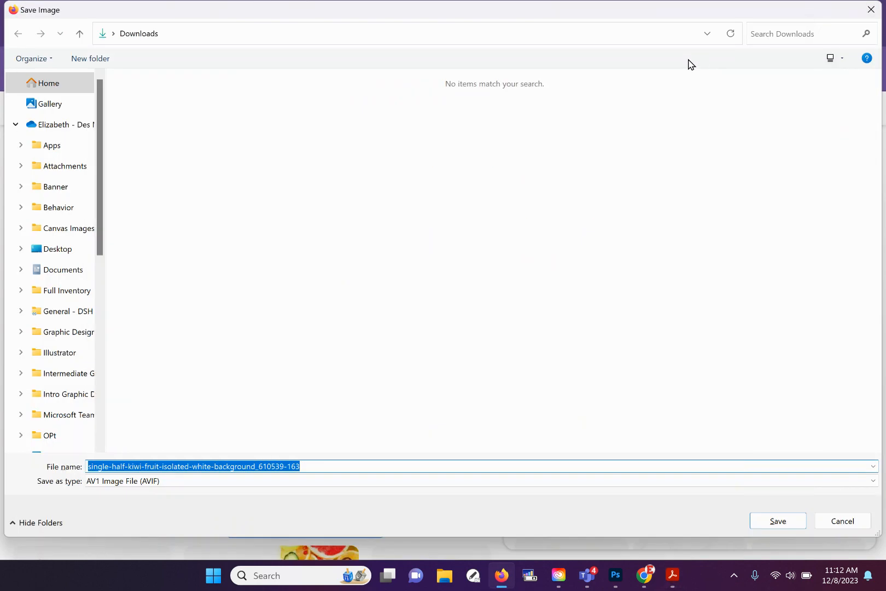
{"action": "left_click", "coordinate": [872, 11]}
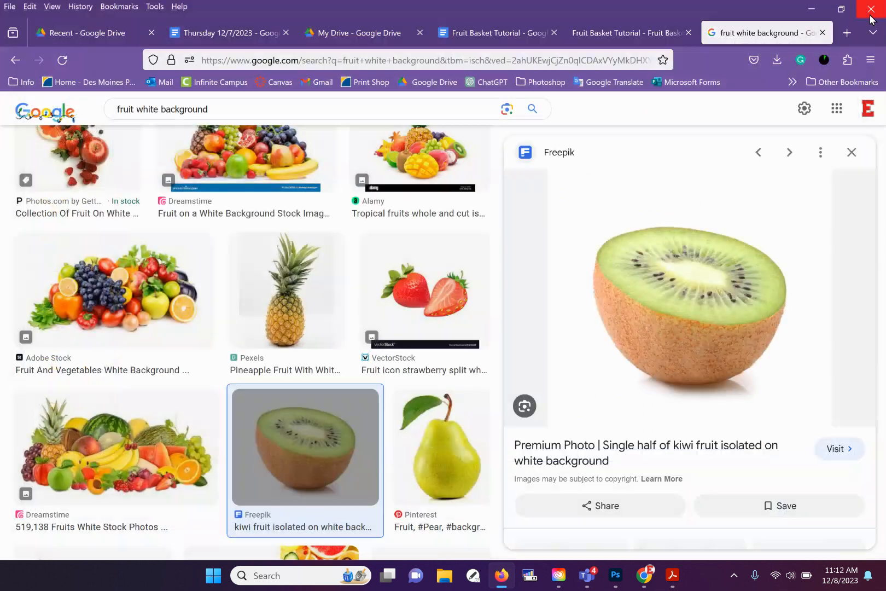
- Save the pear image from the Google image results to Downloads as a JPEG named pear
{"action": "left_click", "coordinate": [447, 411]}
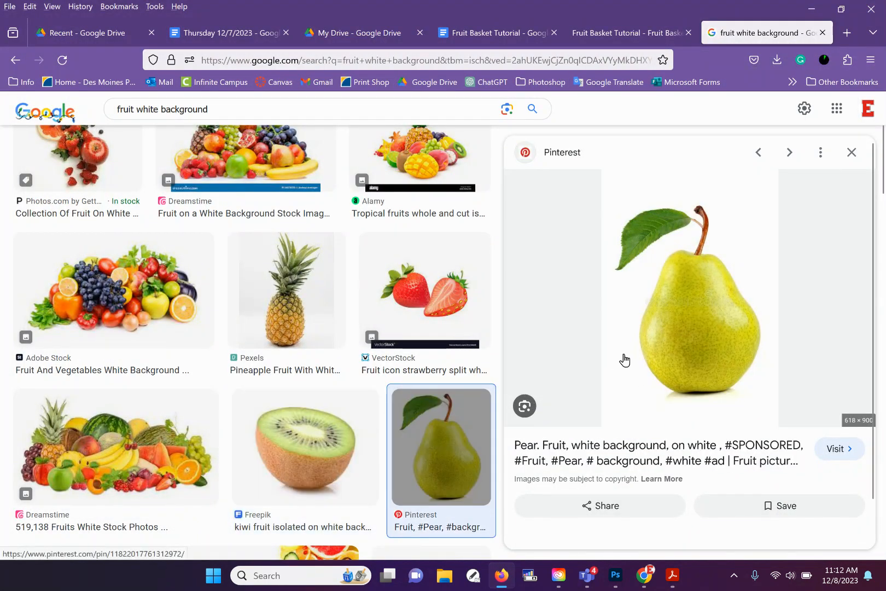
{"action": "right_click", "coordinate": [694, 311]}
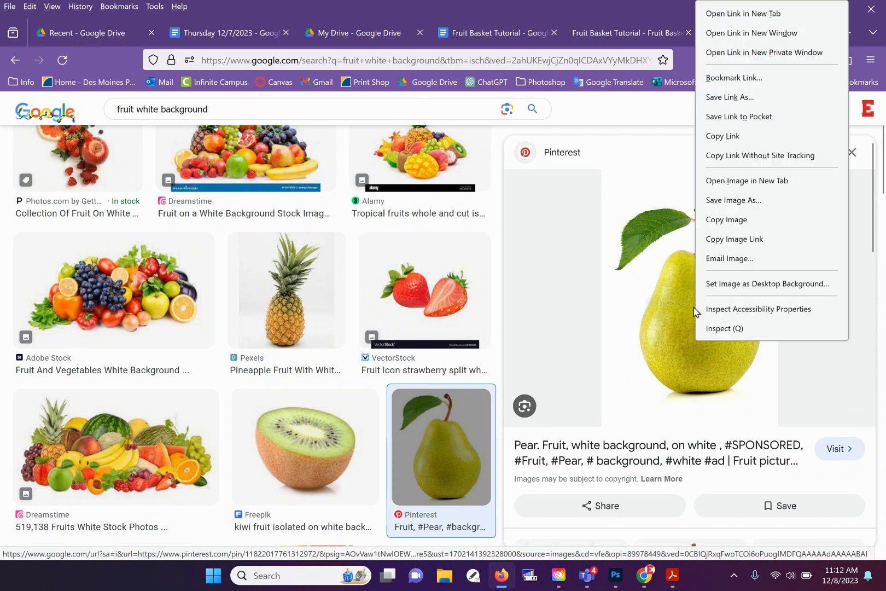
{"action": "left_click", "coordinate": [756, 198]}
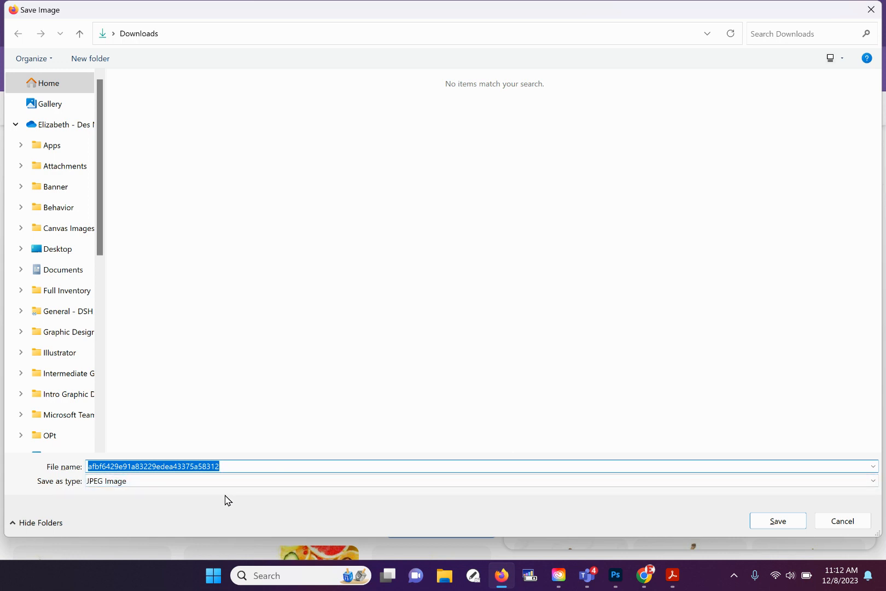
{"action": "type", "text": "pear"}
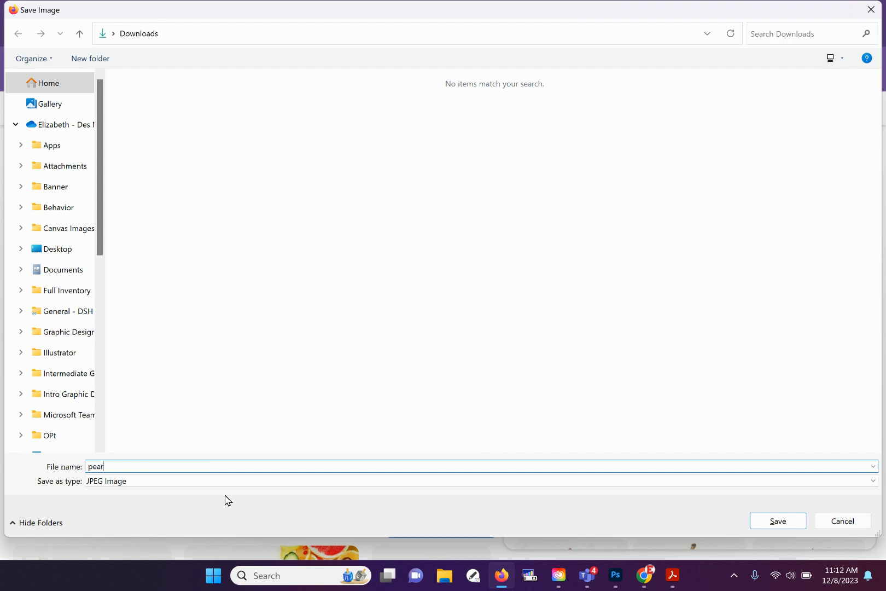
{"action": "left_click", "coordinate": [777, 524]}
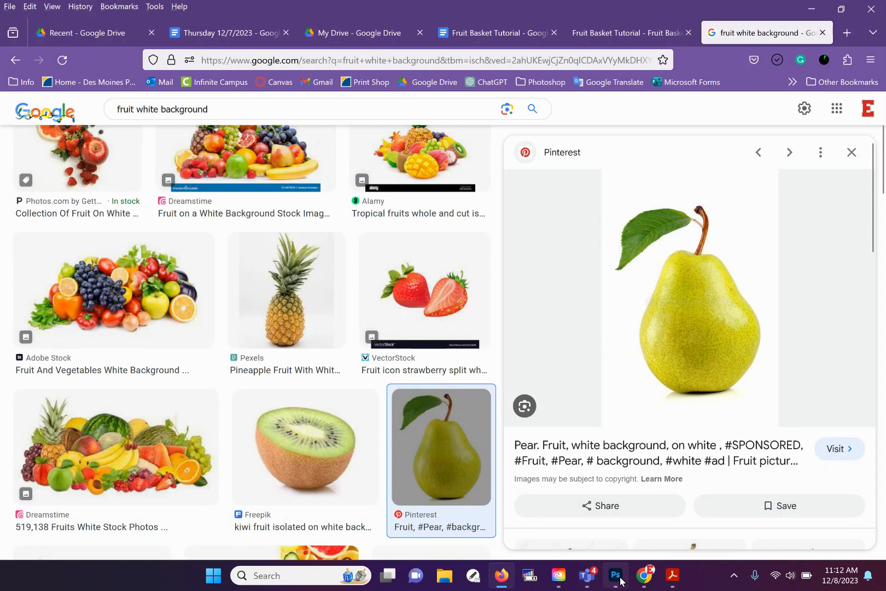
- Switch to Photoshop, open the apple image from the Fruit Basket Assignment folder, and unlock its background layer
{"action": "left_click", "coordinate": [615, 583]}
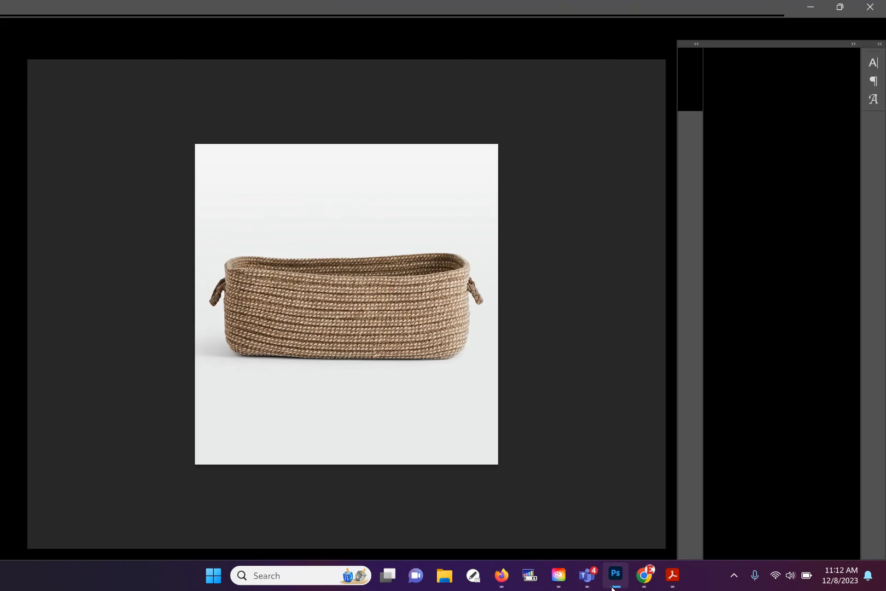
{"action": "left_click", "coordinate": [19, 26]}
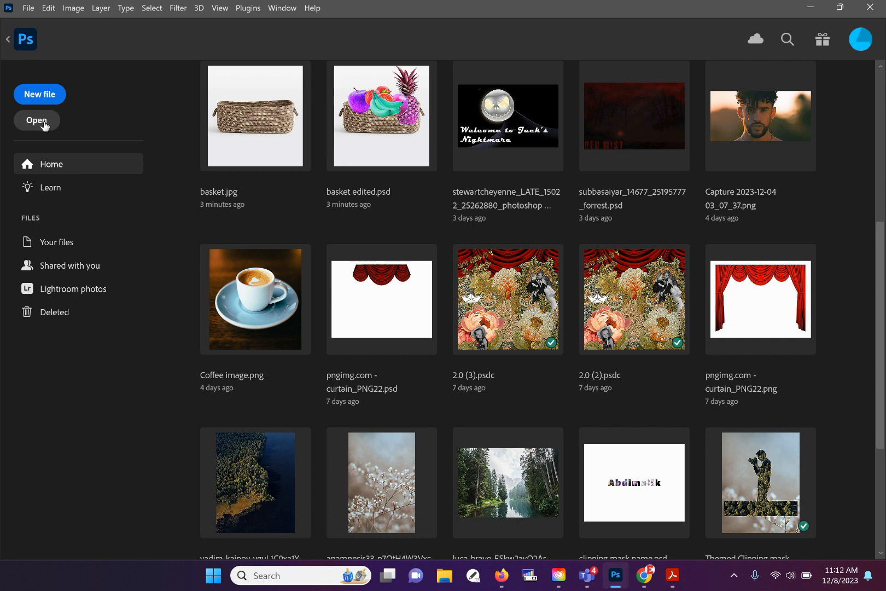
{"action": "left_click", "coordinate": [44, 123]}
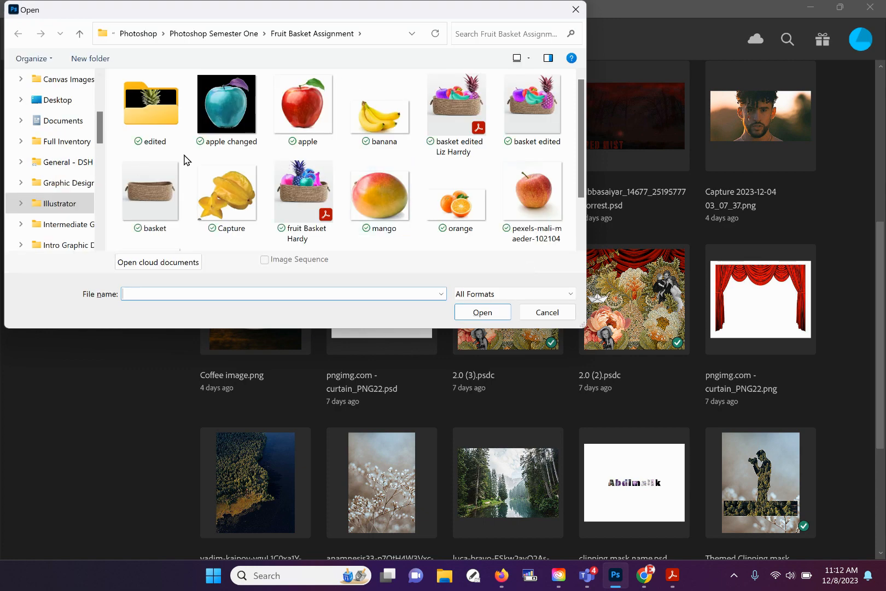
{"action": "double_click", "coordinate": [309, 100]}
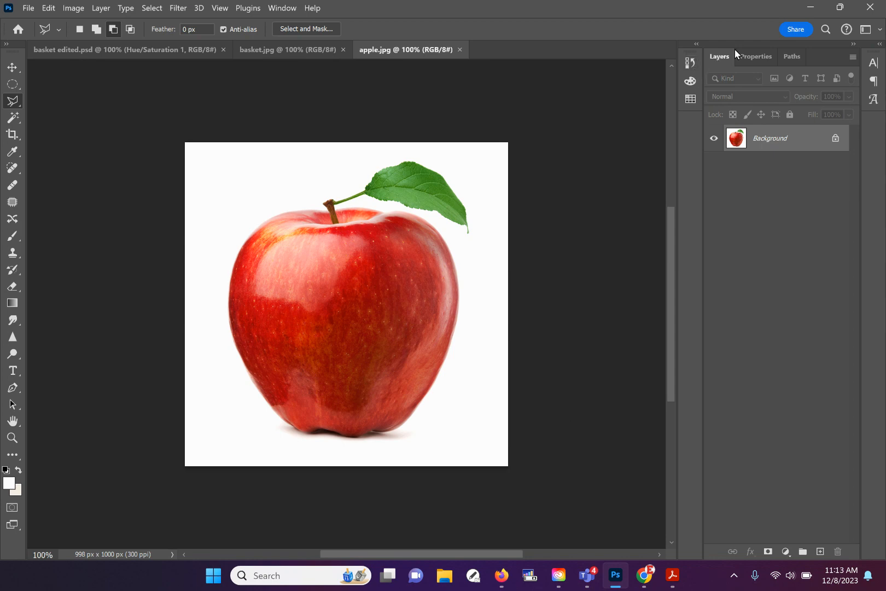
{"action": "left_click", "coordinate": [835, 140]}
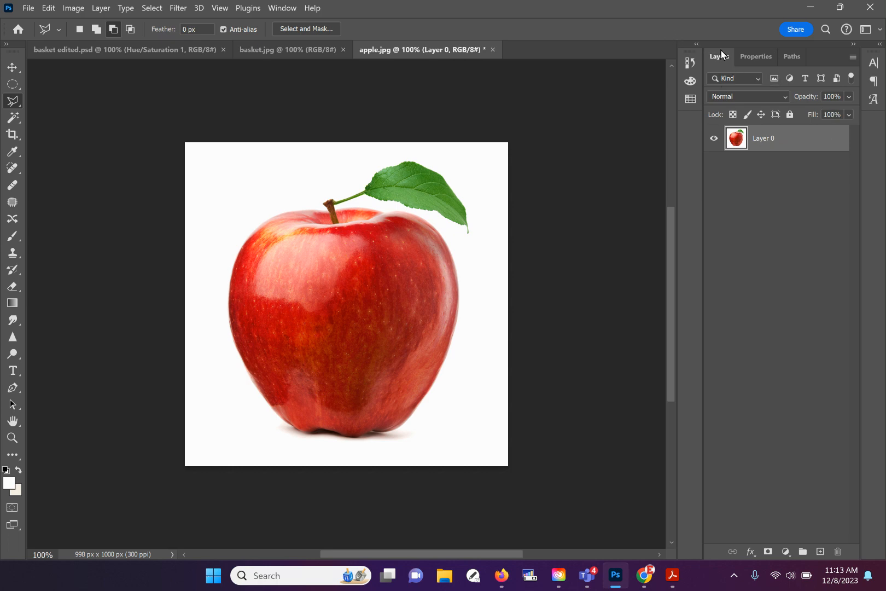
{"action": "left_click", "coordinate": [283, 9]}
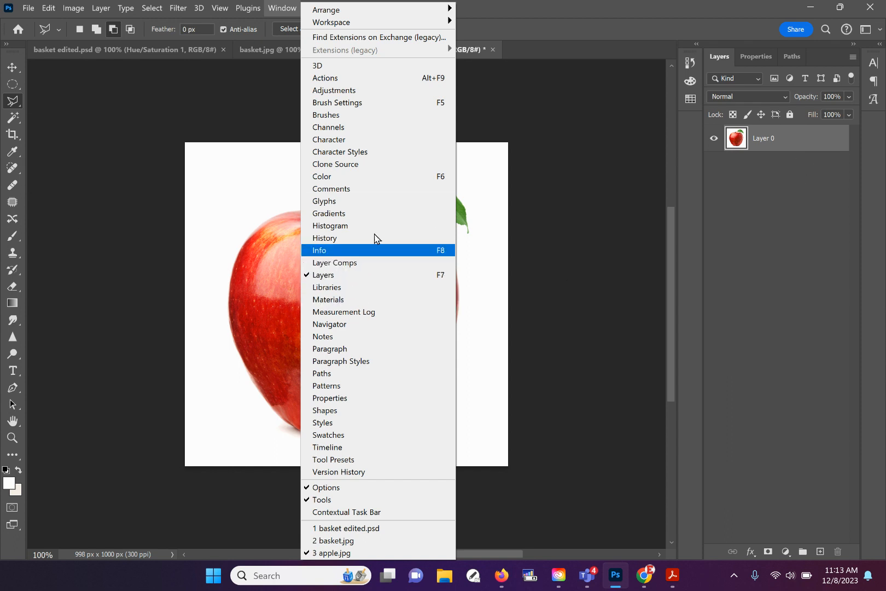
{"action": "mouse_move", "coordinate": [418, 23]}
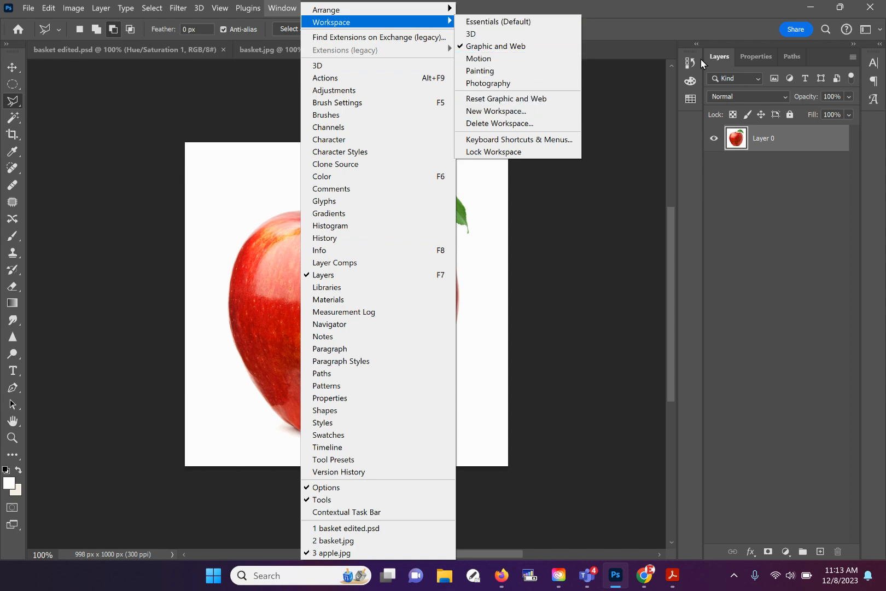
{"action": "left_click", "coordinate": [671, 197]}
{"action": "scroll", "coordinate": [504, 288], "scroll_direction": "up", "scroll_amount": 5}
{"action": "scroll", "coordinate": [488, 296], "scroll_direction": "down", "scroll_amount": 3}
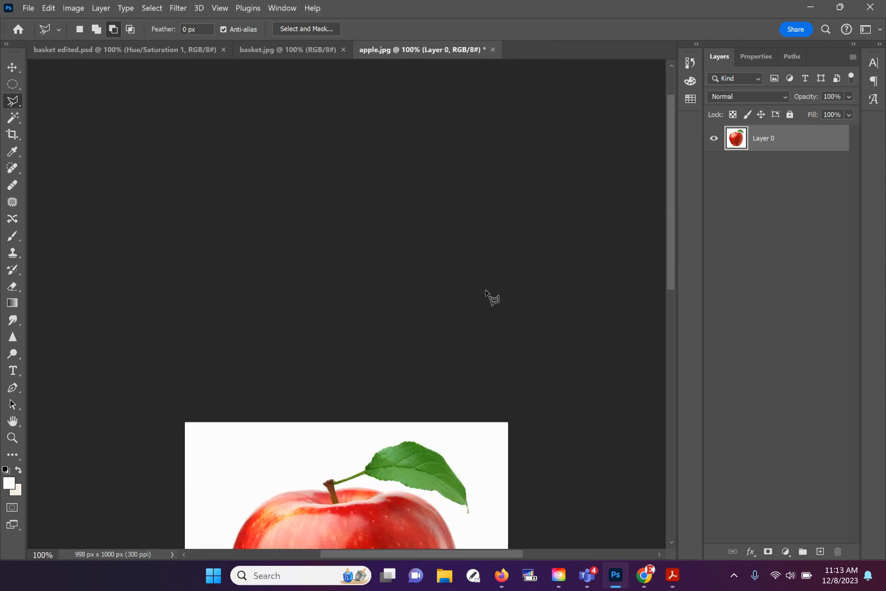
{"action": "scroll", "coordinate": [482, 293], "scroll_direction": "down", "scroll_amount": 4}
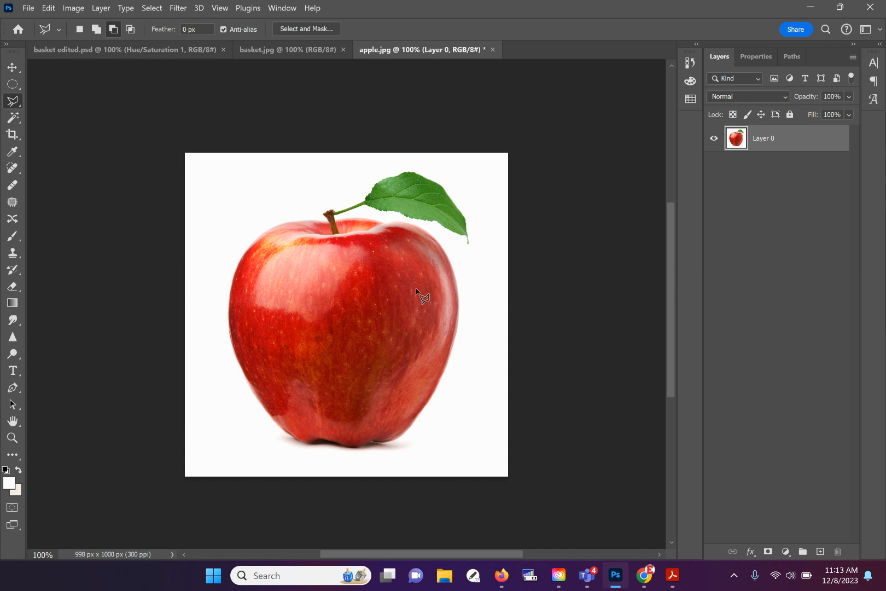
- Select the white background around the apple with the Magic Wand tool, delete it, and clear the selection
{"action": "left_click", "coordinate": [16, 120]}
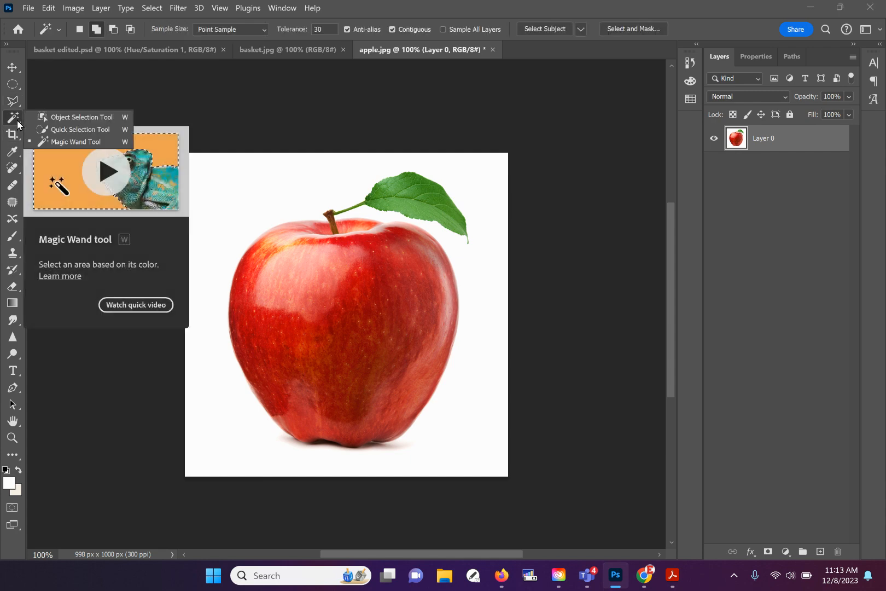
{"action": "left_click", "coordinate": [43, 142]}
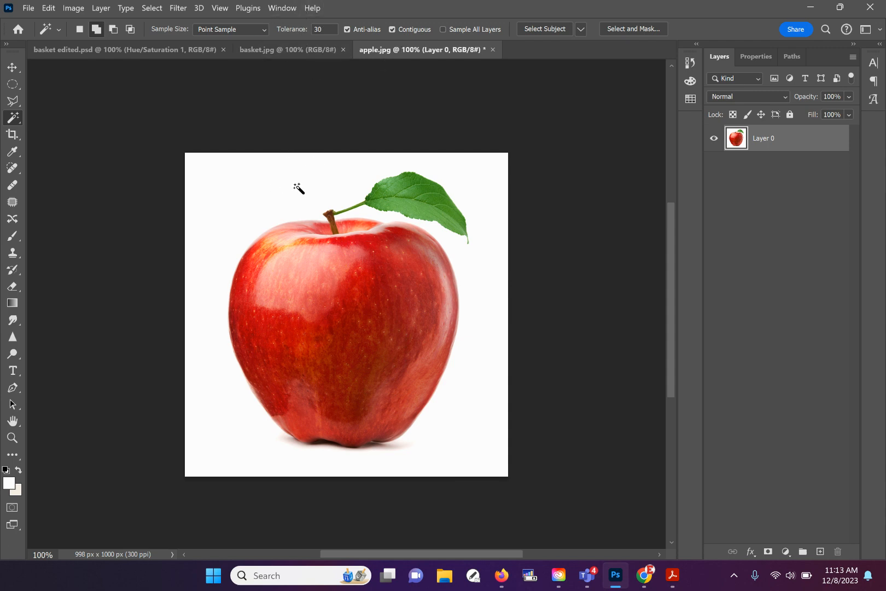
{"action": "left_click", "coordinate": [295, 186]}
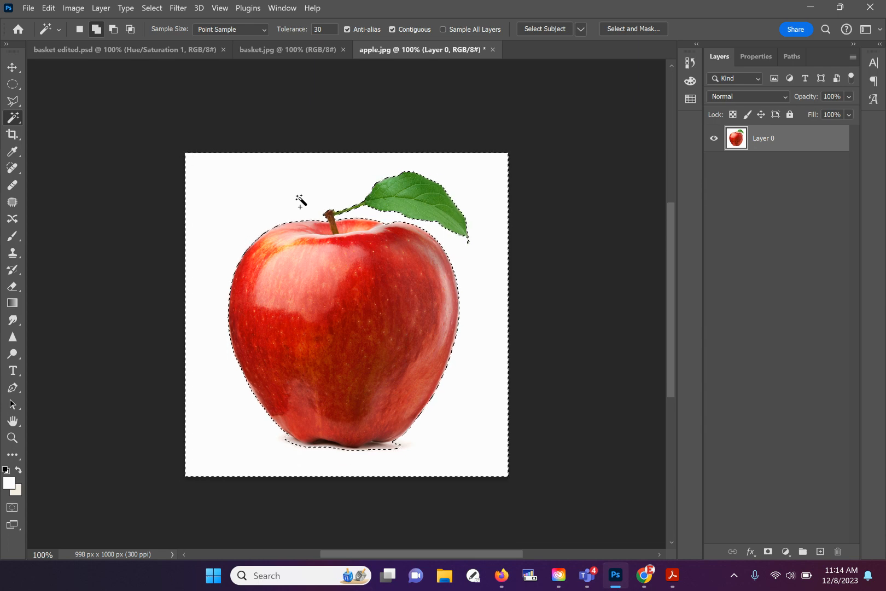
{"action": "key", "text": "Delete"}
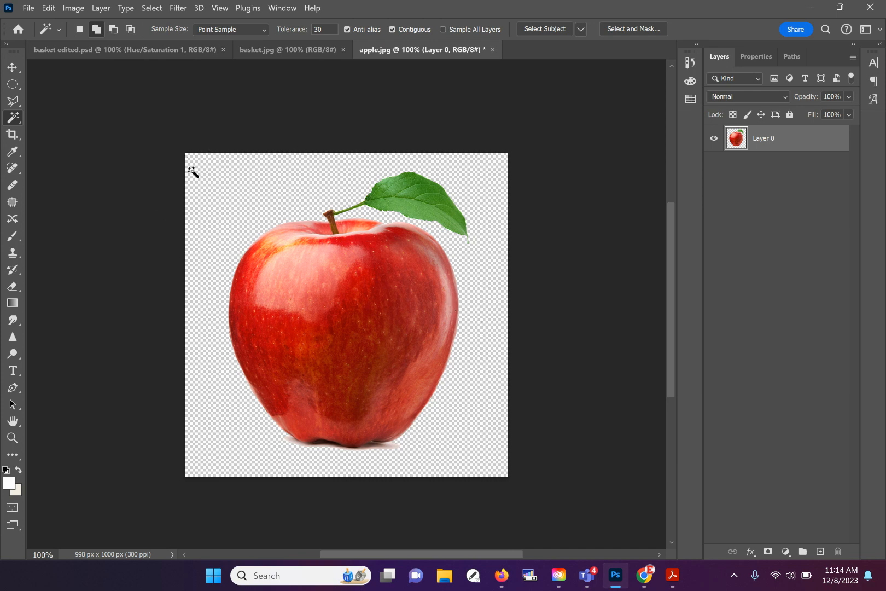
{"action": "left_click", "coordinate": [253, 200]}
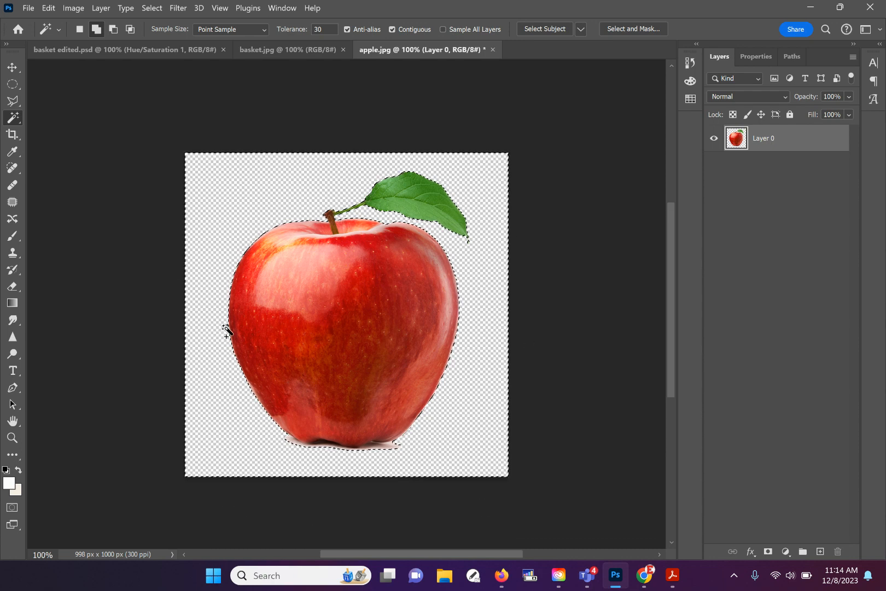
{"action": "key", "text": "ctrl+d"}
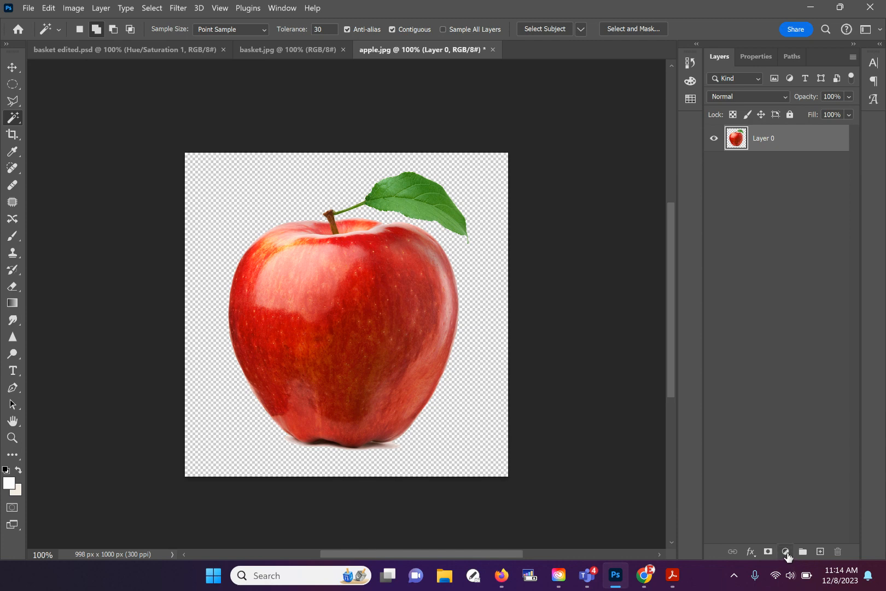
- Add a Hue/Saturation adjustment layer above the apple and set hue to +31 and saturation to +43
{"action": "left_click", "coordinate": [786, 552]}
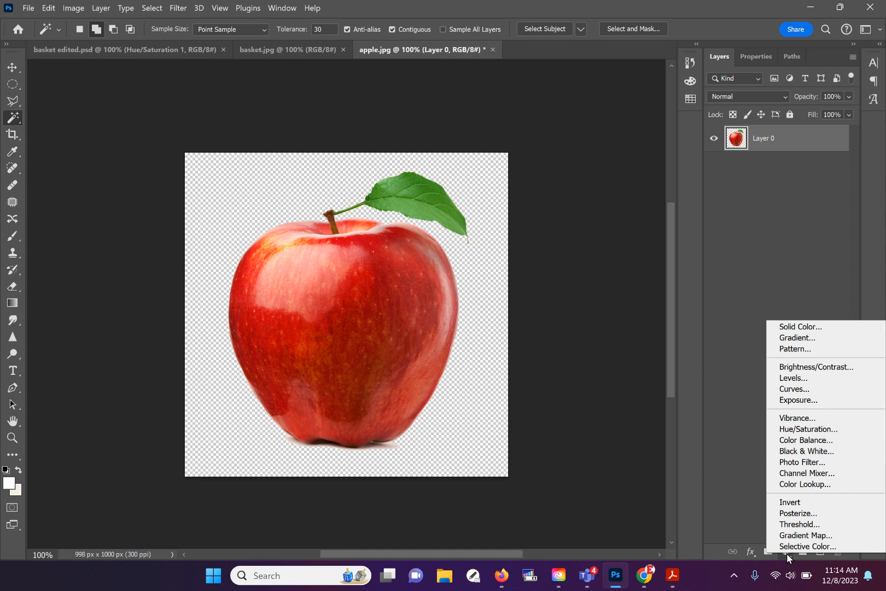
{"action": "left_click", "coordinate": [841, 434]}
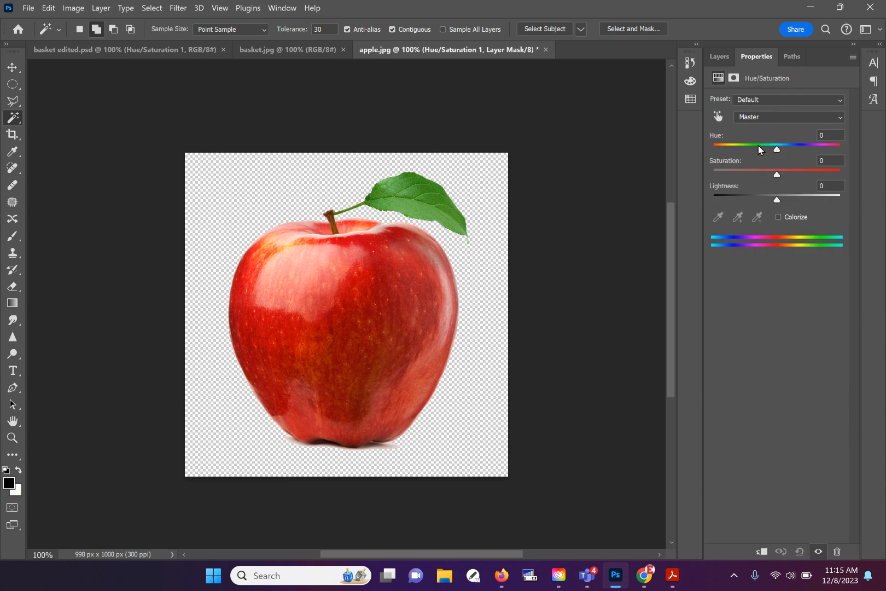
{"action": "left_click_drag", "start_coordinate": [758, 148], "coordinate": [715, 175]}
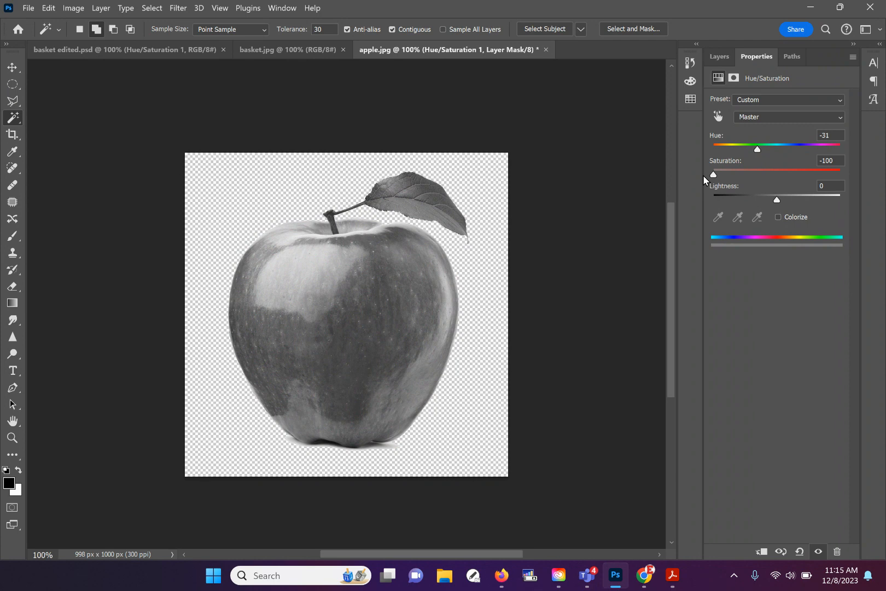
{"action": "left_click_drag", "start_coordinate": [712, 175], "coordinate": [803, 175]}
{"action": "left_click_drag", "start_coordinate": [758, 148], "coordinate": [796, 156]}
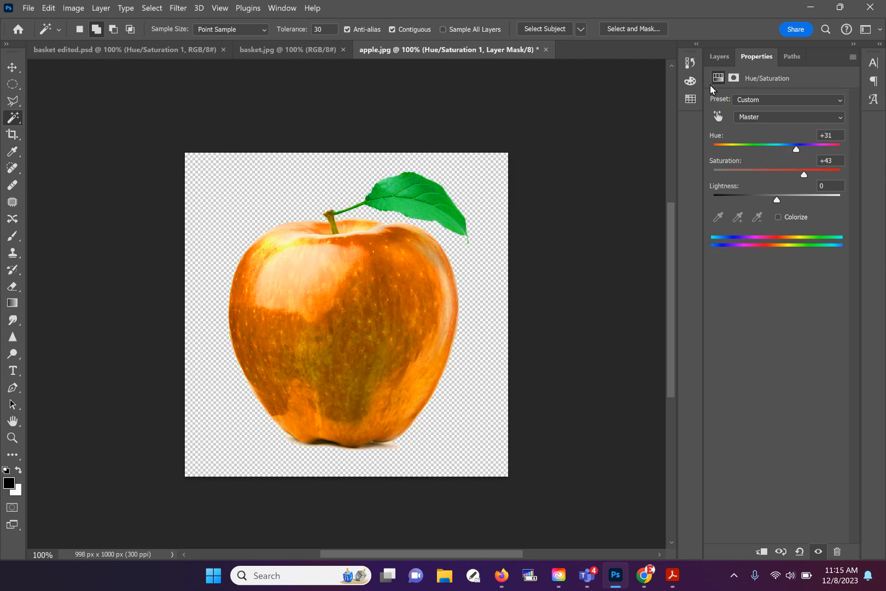
{"action": "left_click", "coordinate": [716, 64]}
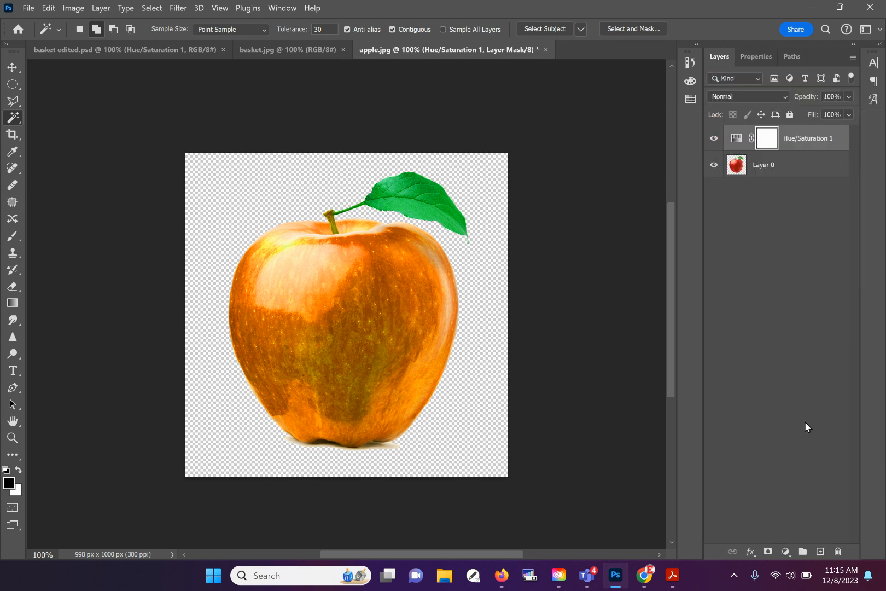
- Delete the Hue/Saturation 1 adjustment layer above the apple layer
{"action": "left_click", "coordinate": [791, 142]}
{"action": "left_click", "coordinate": [837, 552]}
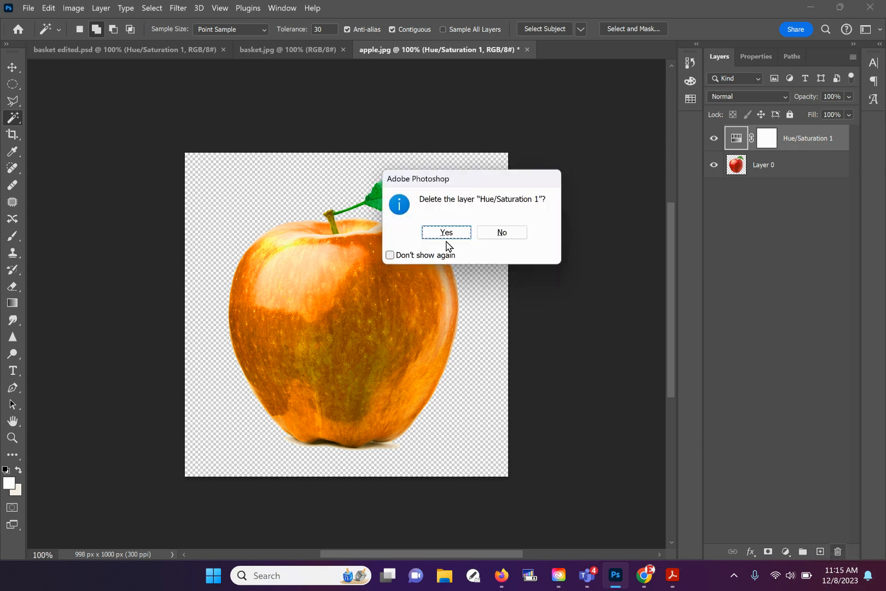
{"action": "left_click", "coordinate": [444, 232]}
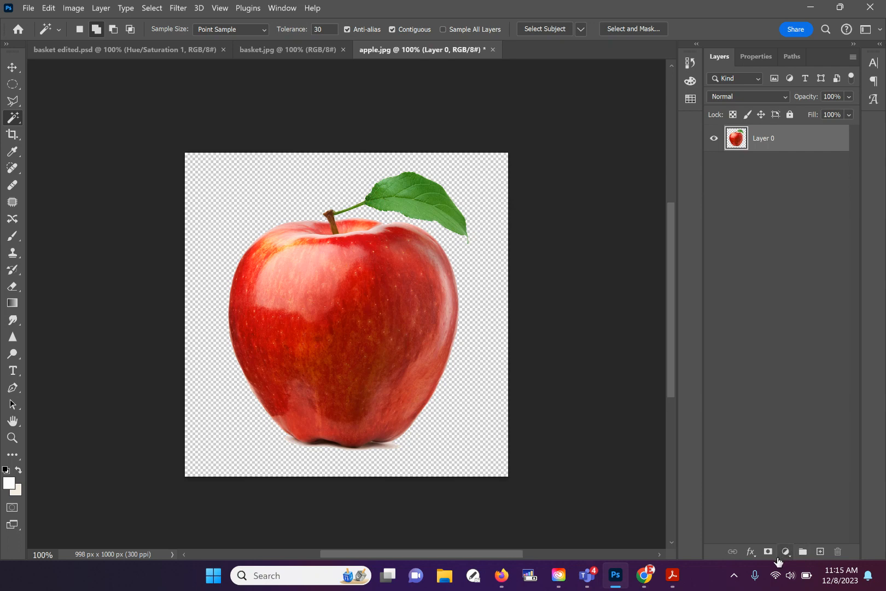
- Add a Hue/Saturation adjustment layer above the apple layer and set its hue to +100
{"action": "left_click", "coordinate": [785, 553]}
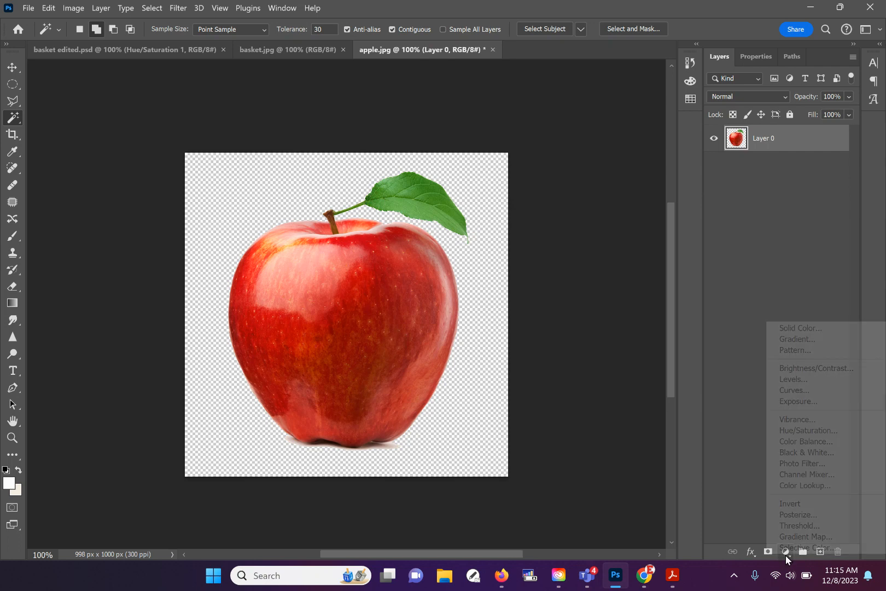
{"action": "left_click", "coordinate": [811, 431]}
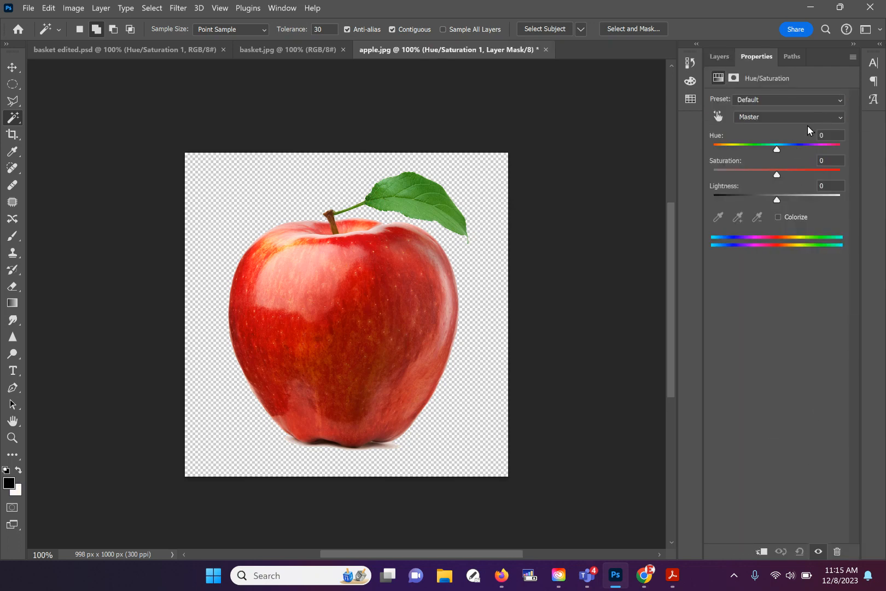
{"action": "left_click", "coordinate": [797, 145]}
{"action": "left_click", "coordinate": [820, 145]}
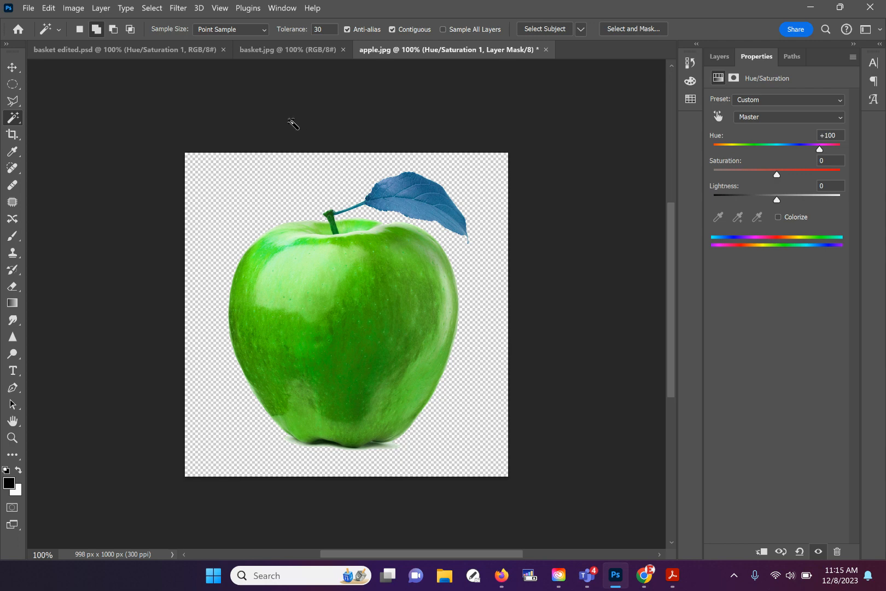
- Merge the visible layers, combining the Hue/Saturation adjustment with the apple layer
{"action": "left_click", "coordinate": [716, 56]}
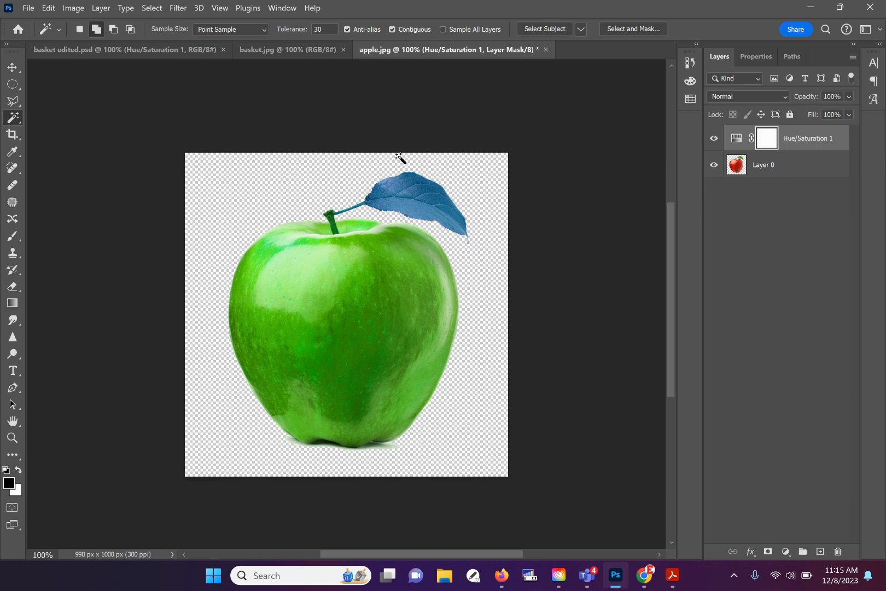
{"action": "left_click", "coordinate": [102, 9]}
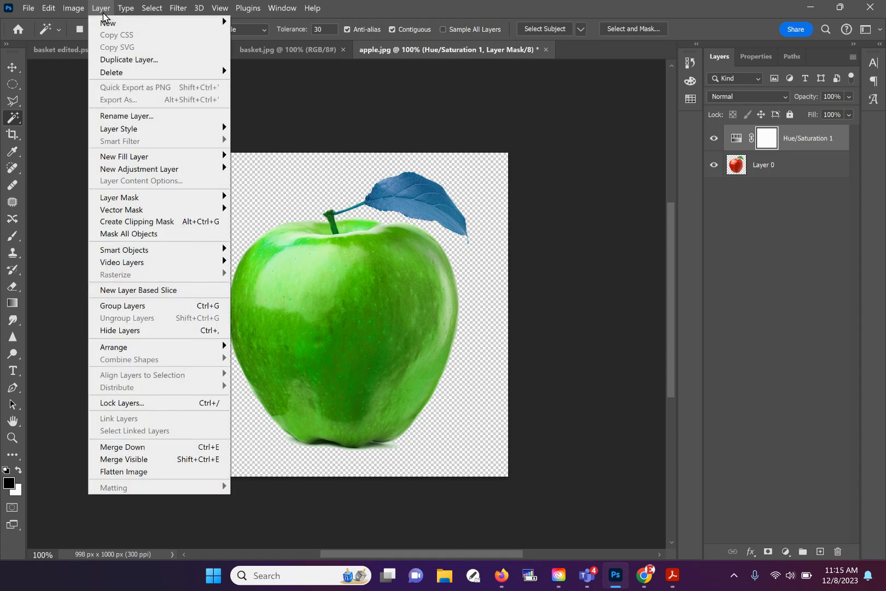
{"action": "left_click", "coordinate": [194, 462]}
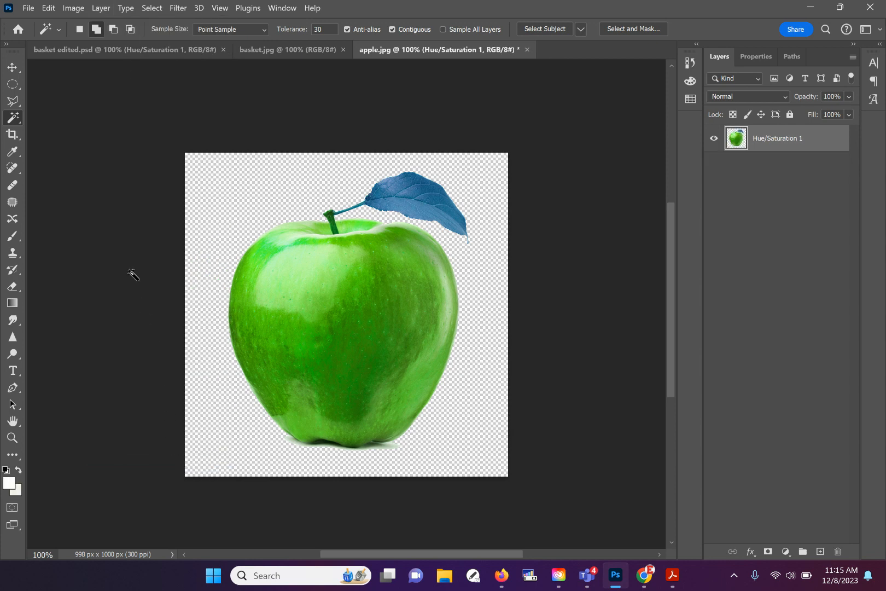
- Quick-export the recoloured apple as a PNG file named apple to the Desktop folder
{"action": "left_click", "coordinate": [26, 8]}
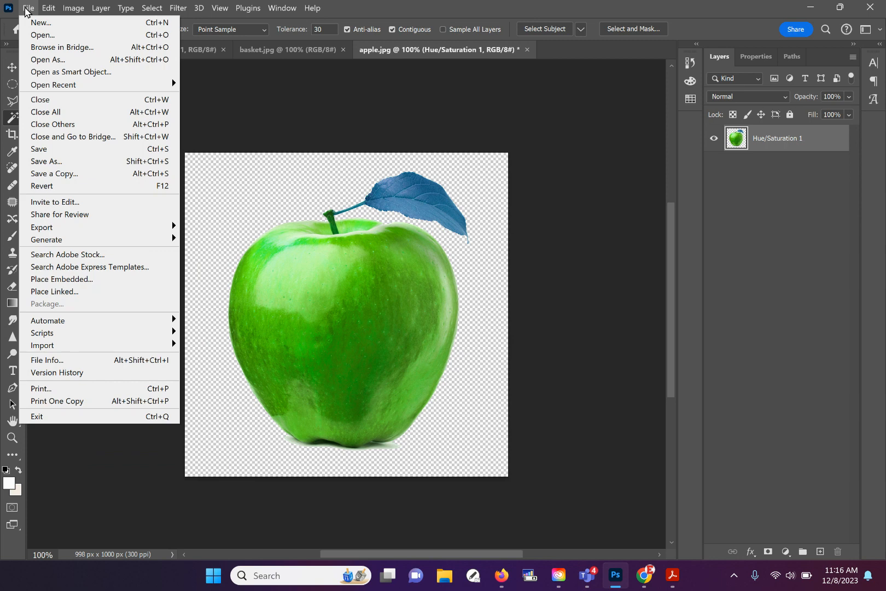
{"action": "mouse_move", "coordinate": [149, 234]}
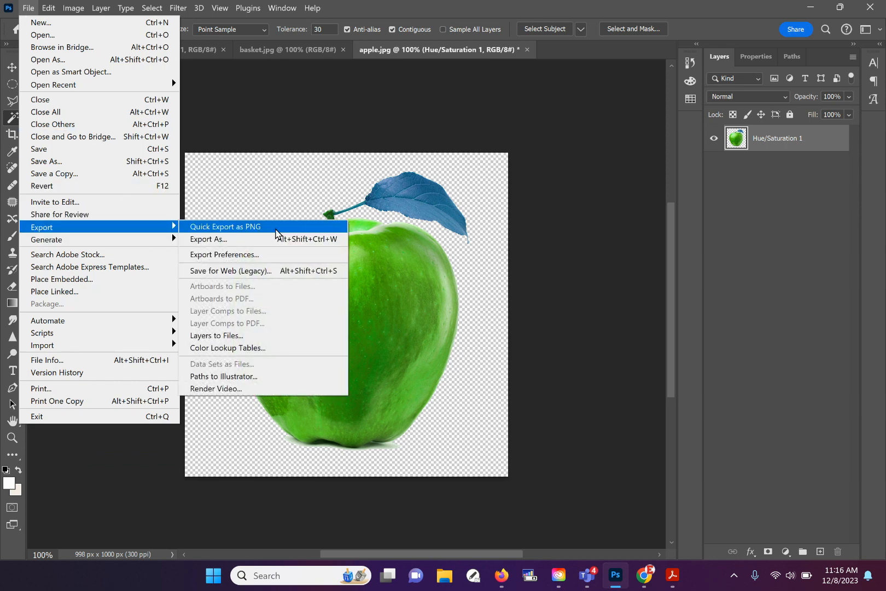
{"action": "left_click", "coordinate": [319, 232]}
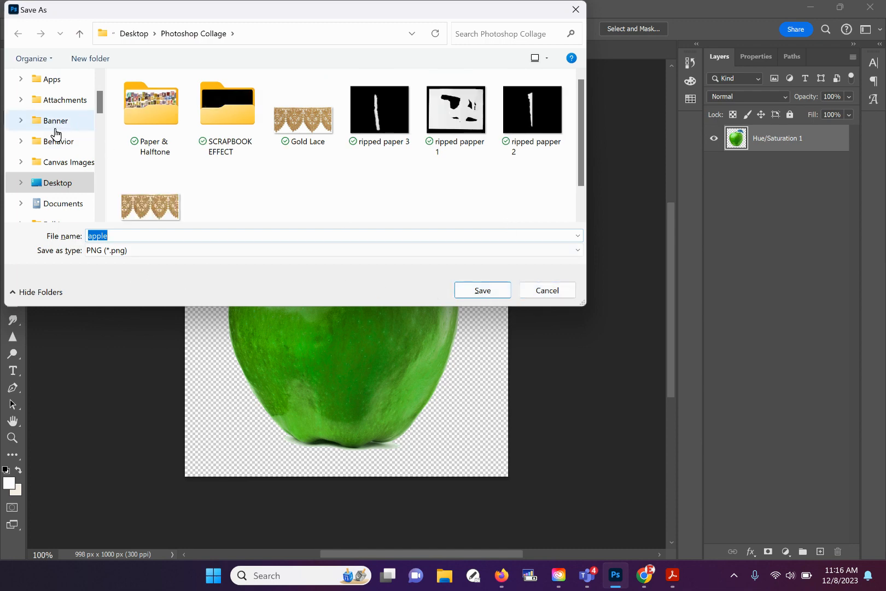
{"action": "left_click", "coordinate": [65, 186]}
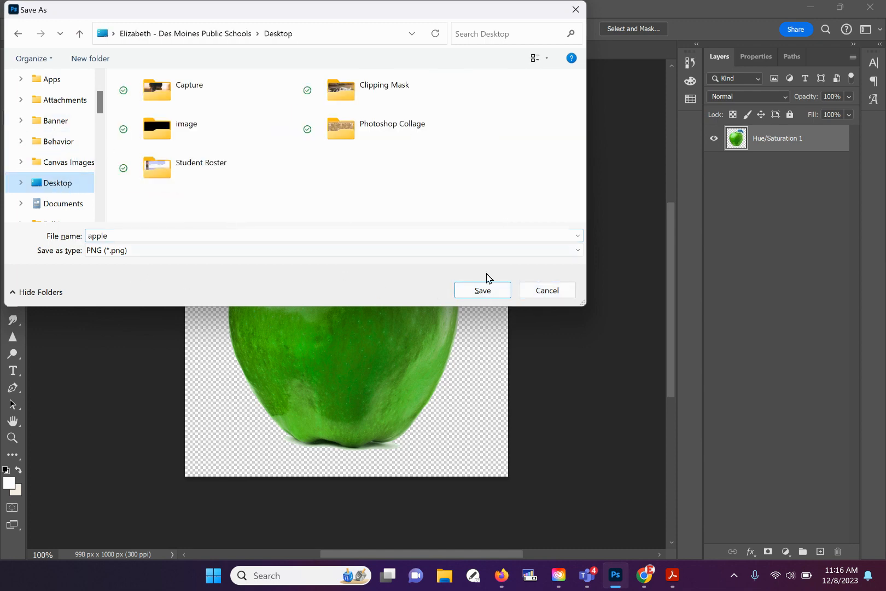
{"action": "left_click", "coordinate": [487, 292]}
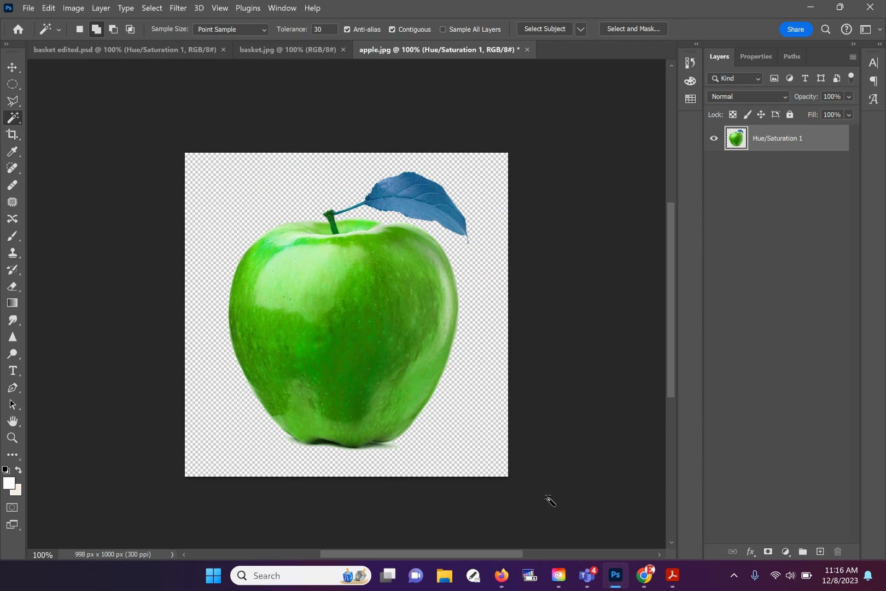
{"action": "mouse_move", "coordinate": [587, 586]}
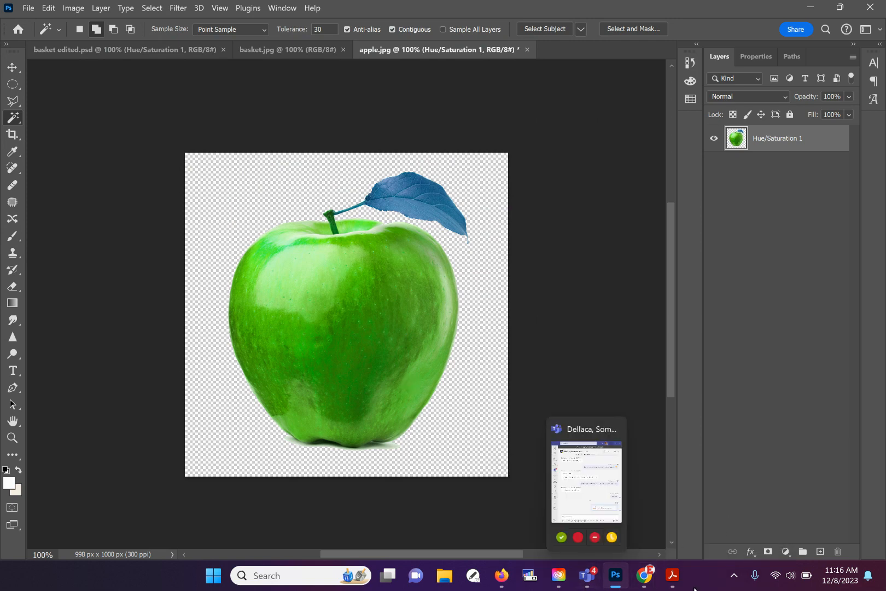
{"action": "mouse_move", "coordinate": [649, 583]}
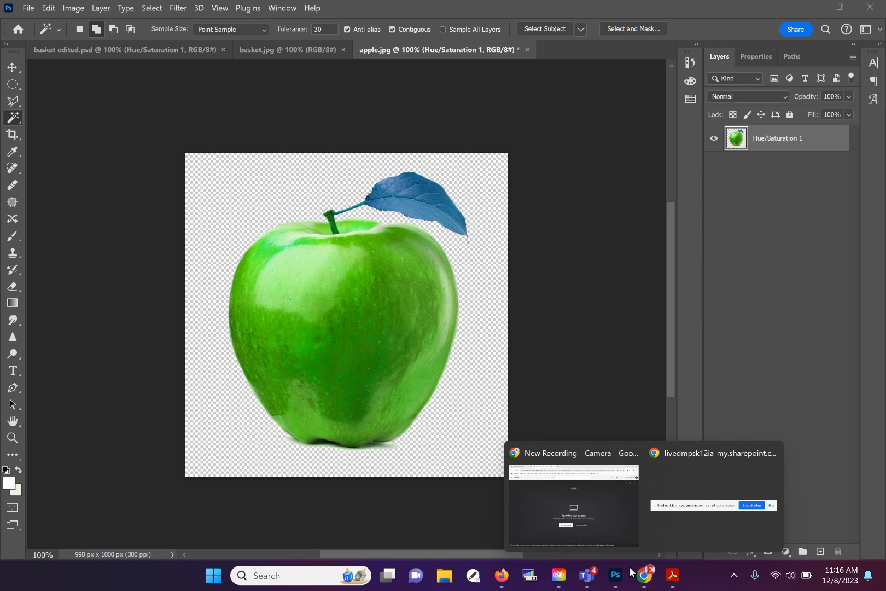